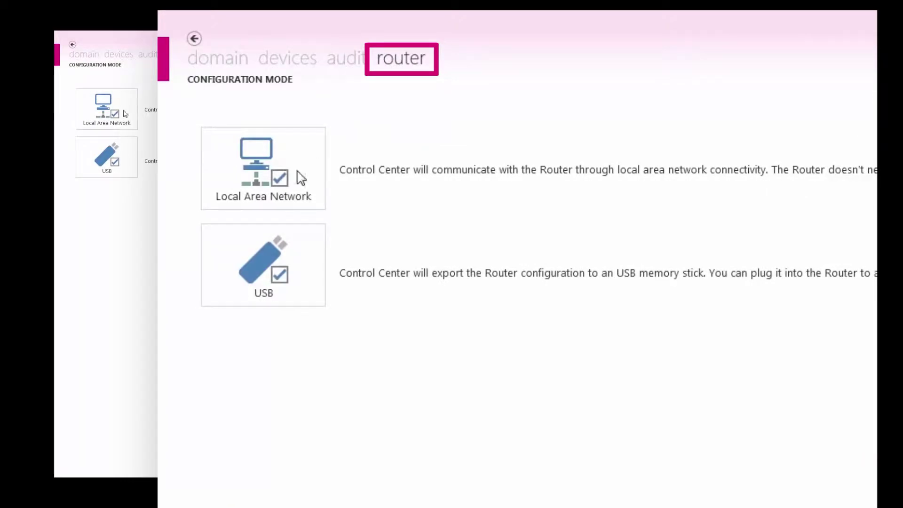
Log in over the Local Area Network with the router password, discover the C6 router and select it for configuration
{"action": "left_click", "coordinate": [283, 184]}
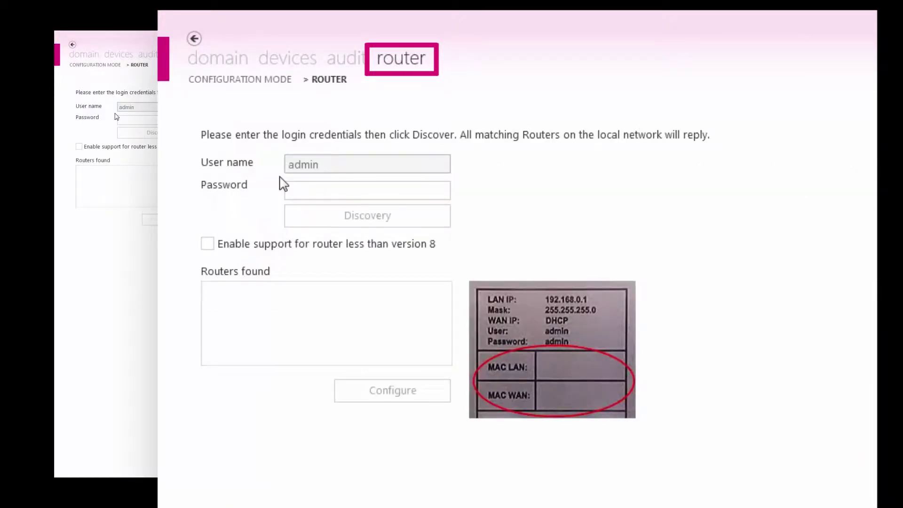
{"action": "left_click", "coordinate": [315, 192]}
{"action": "type", "text": "administrator"}
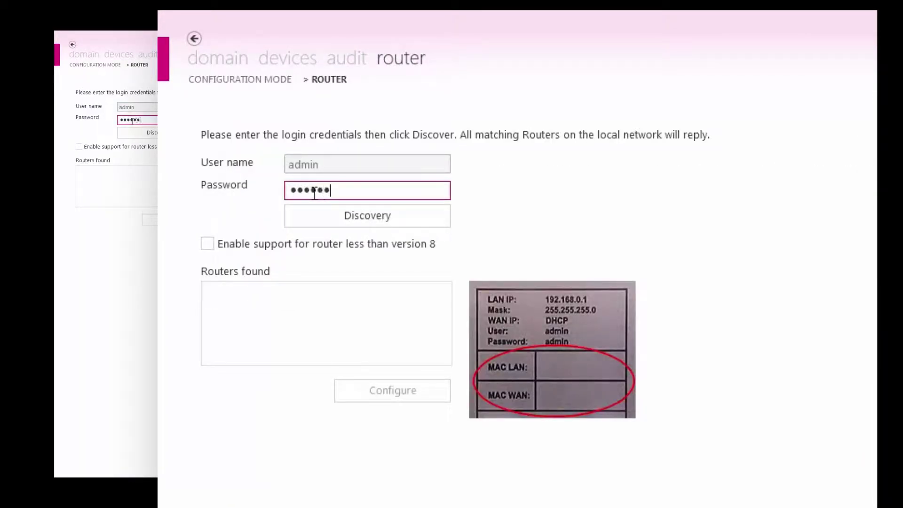
{"action": "left_click", "coordinate": [321, 212]}
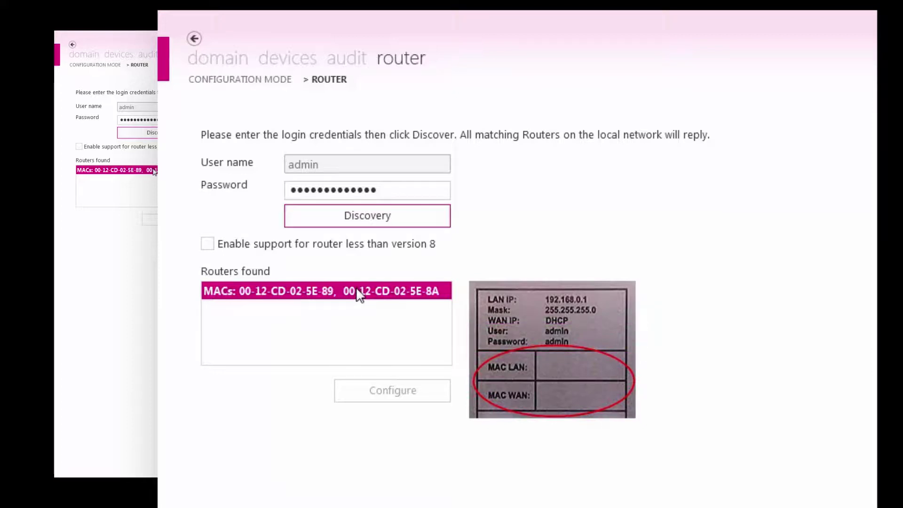
{"action": "left_click", "coordinate": [359, 292]}
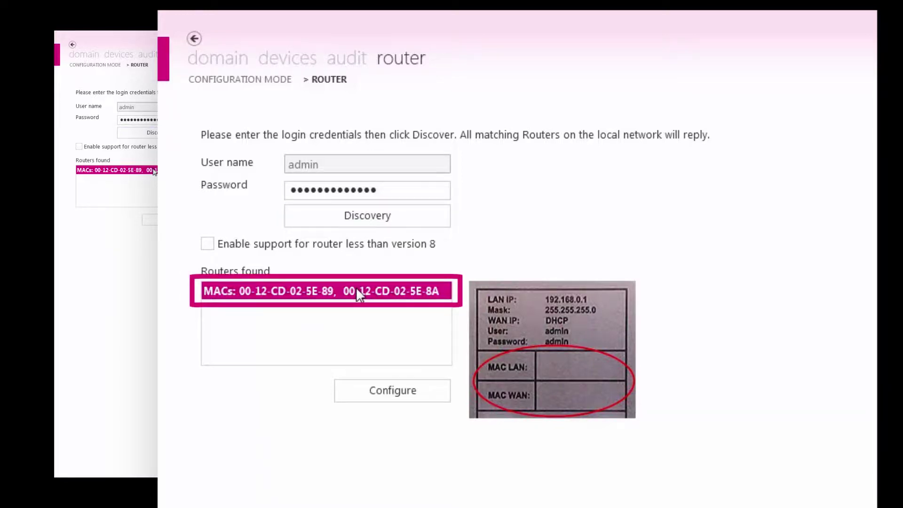
{"action": "left_click", "coordinate": [382, 390]}
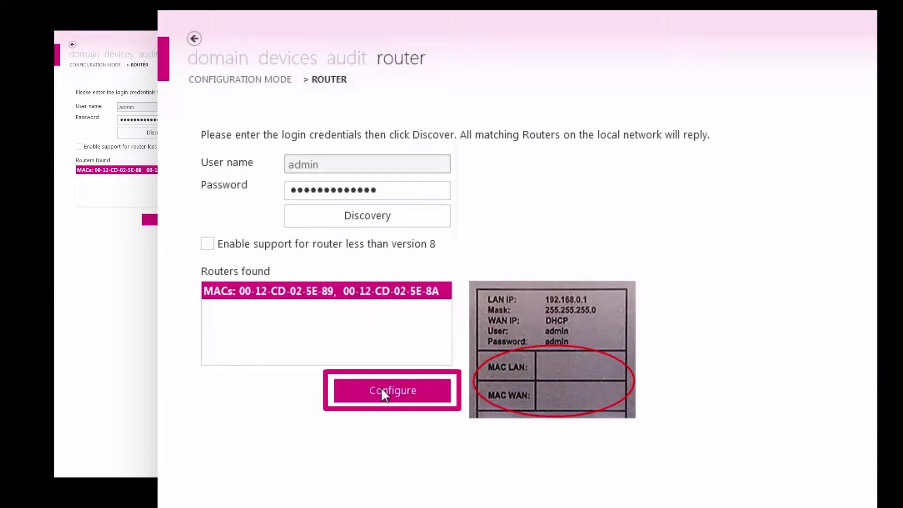
Open the router's configuration sections and expand WAN Configuration
{"action": "left_click", "coordinate": [382, 390]}
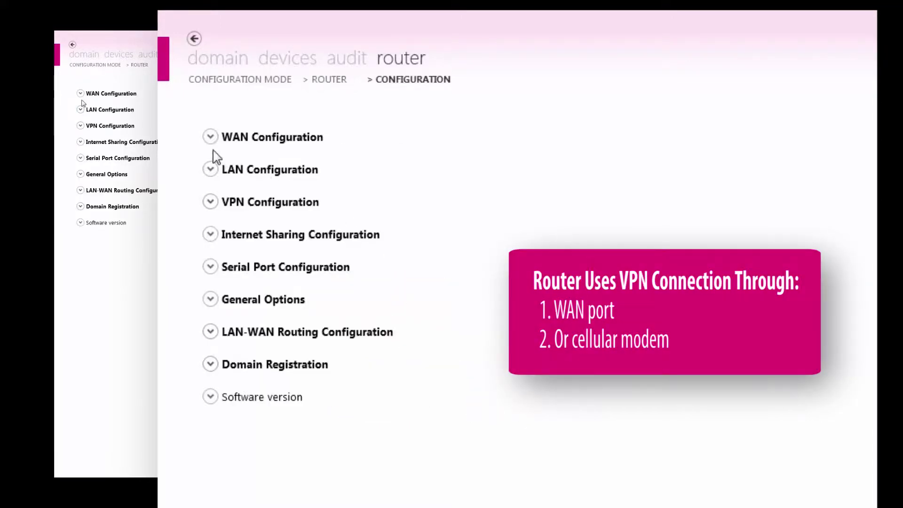
{"action": "left_click", "coordinate": [209, 139]}
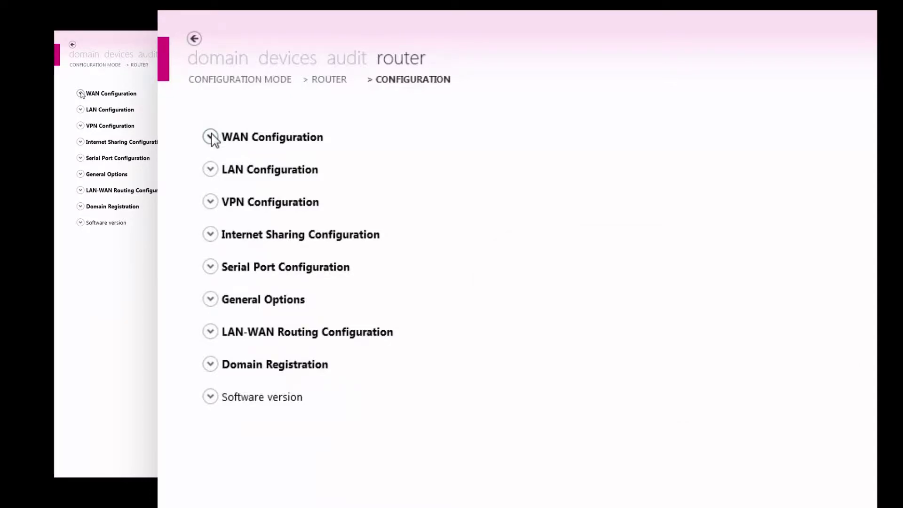
Add LAN address 192.168.0.1 with mask 255.255.255.0 in LAN Configuration
{"action": "left_click", "coordinate": [211, 169]}
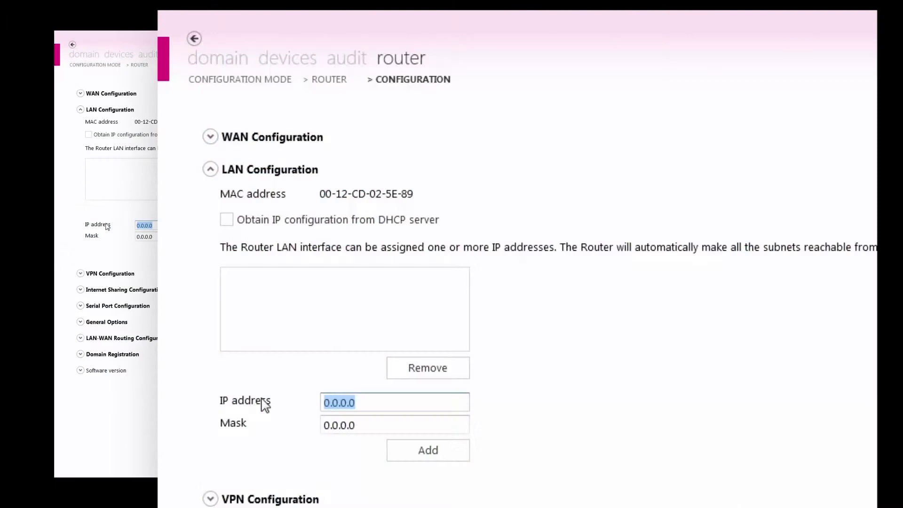
{"action": "type", "text": "192.168.0."}
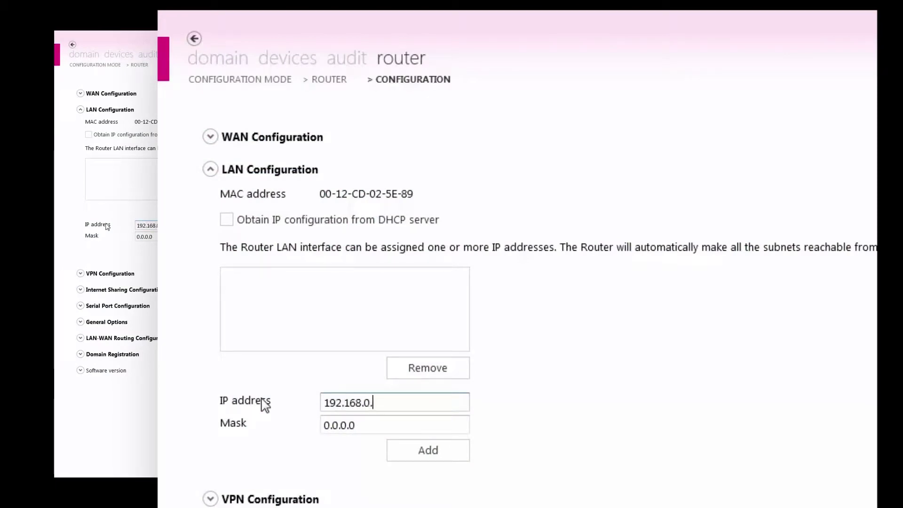
{"action": "type", "text": "1"}
{"action": "key", "text": "Tab"}
{"action": "type", "text": "255.255.255.0"}
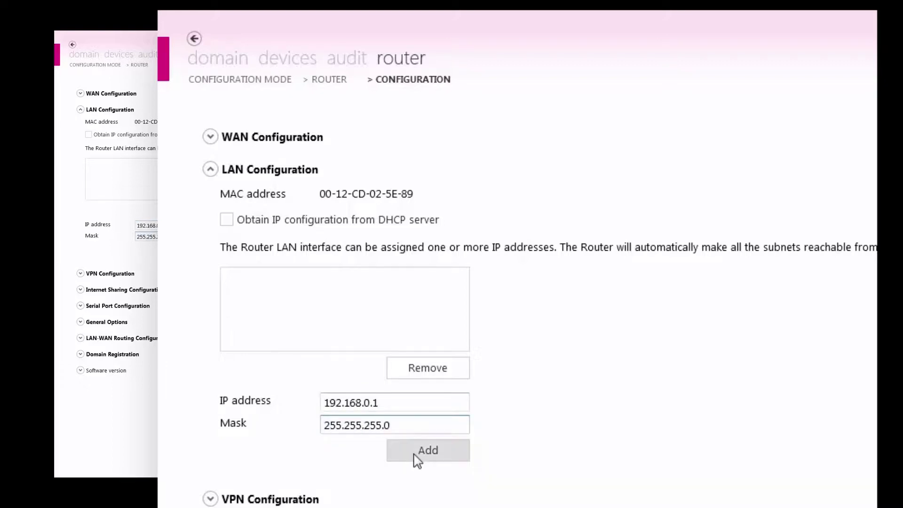
{"action": "left_click", "coordinate": [415, 454]}
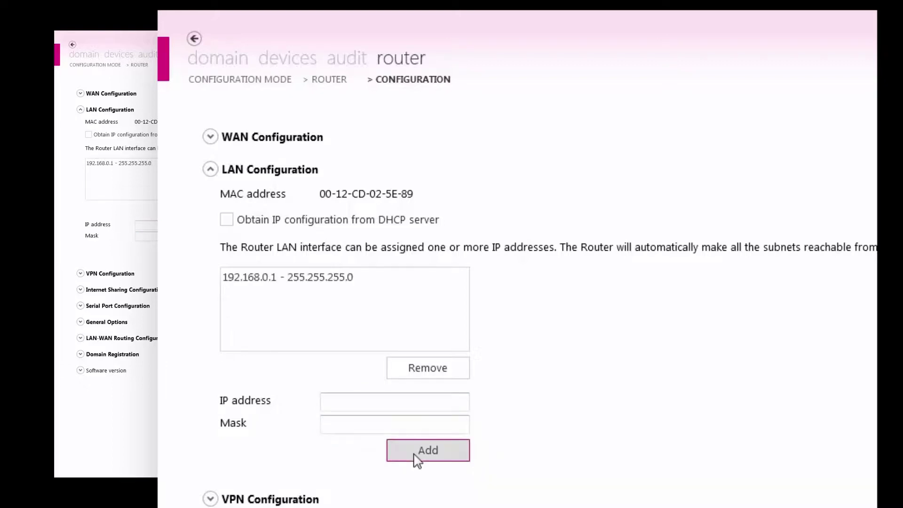
{"action": "left_click", "coordinate": [210, 175]}
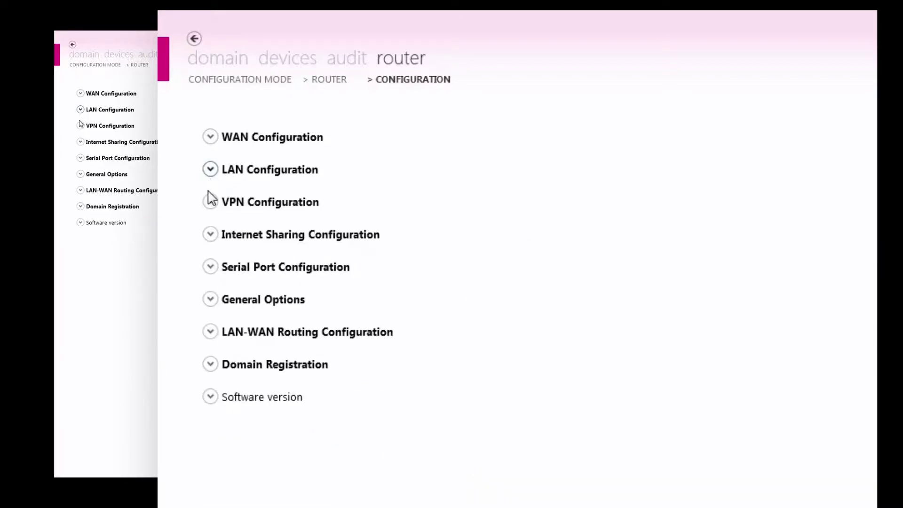
In Domain Registration, register a new router identity named 'KEB C6 Router E2'
{"action": "left_click", "coordinate": [211, 367]}
{"action": "left_click", "coordinate": [225, 429]}
{"action": "left_click", "coordinate": [344, 440]}
{"action": "type", "text": "KEB"}
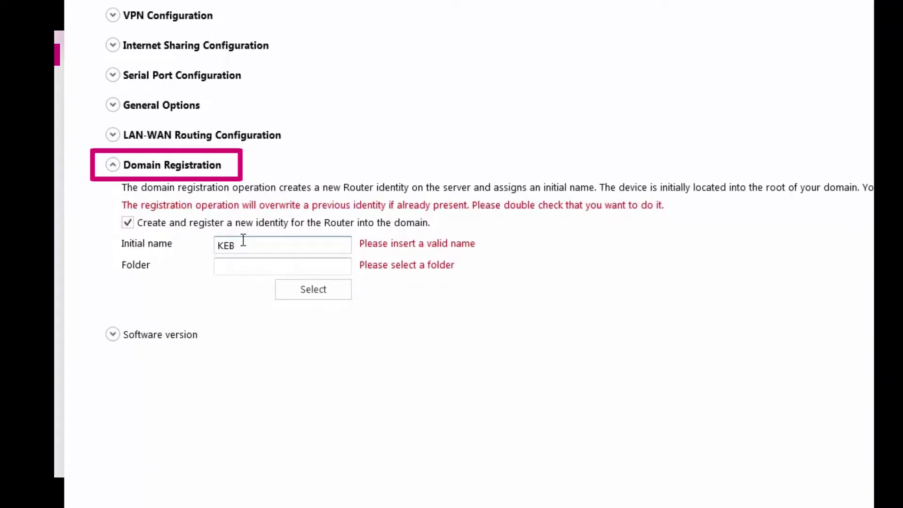
{"action": "type", "text": " C6 Router E2"}
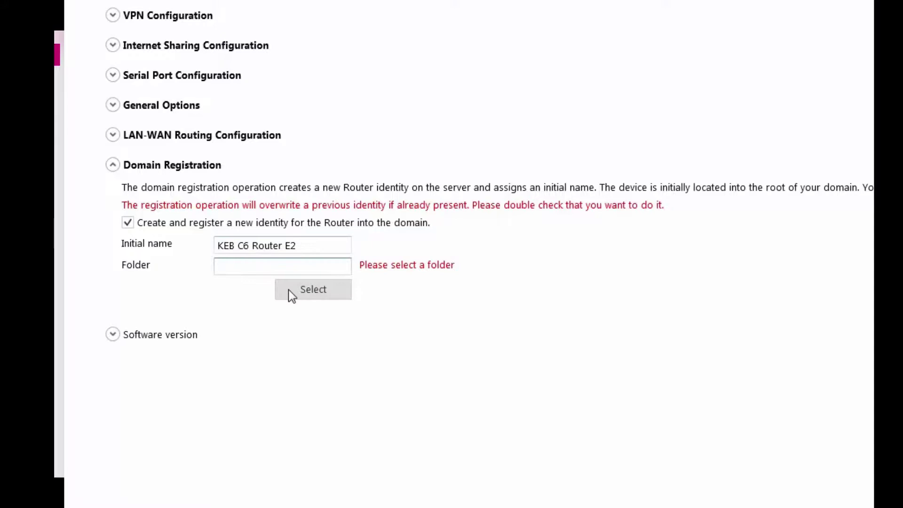
Place the router in the Customer A folder, apply the registration and accept the reboot
{"action": "left_click", "coordinate": [289, 290]}
{"action": "left_click", "coordinate": [645, 193]}
{"action": "left_click", "coordinate": [676, 369]}
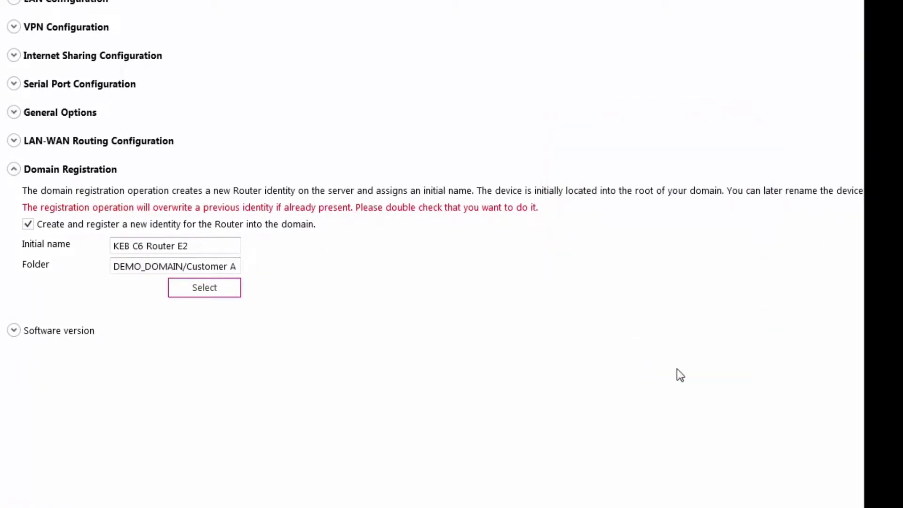
{"action": "left_click", "coordinate": [640, 505]}
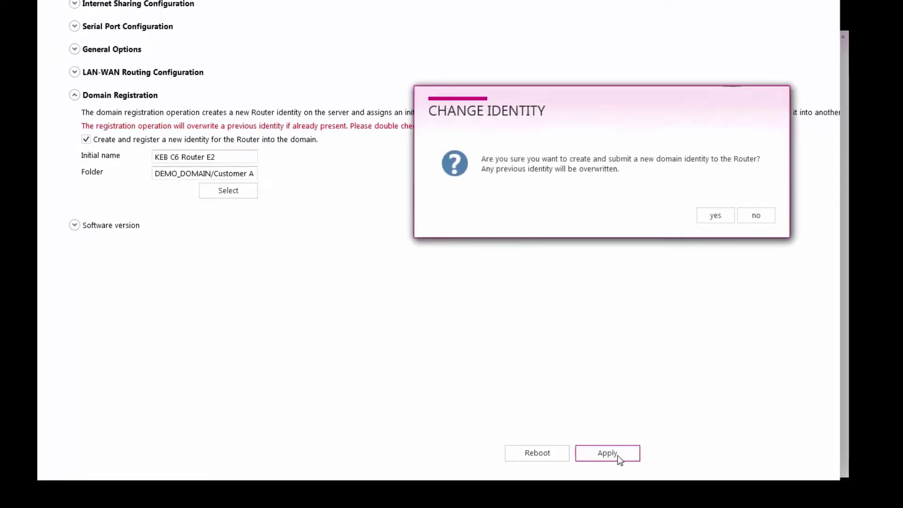
{"action": "left_click", "coordinate": [709, 219]}
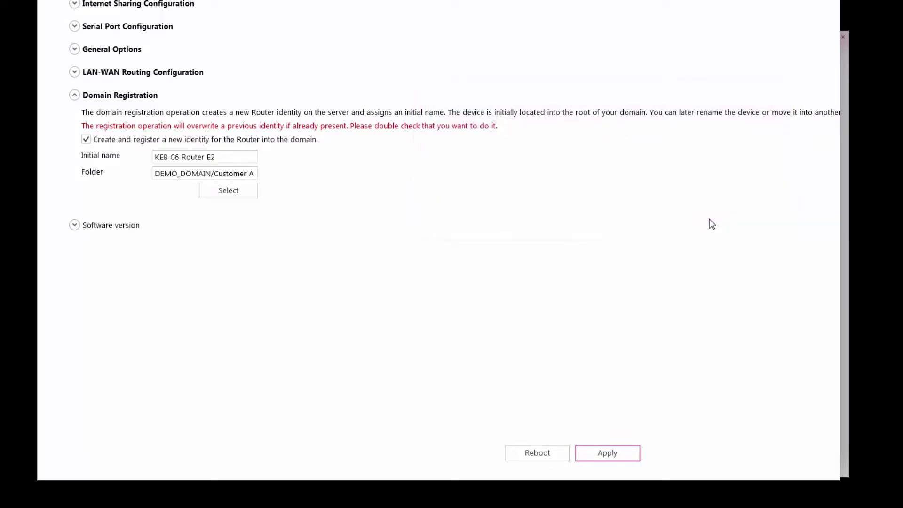
{"action": "left_click", "coordinate": [710, 219]}
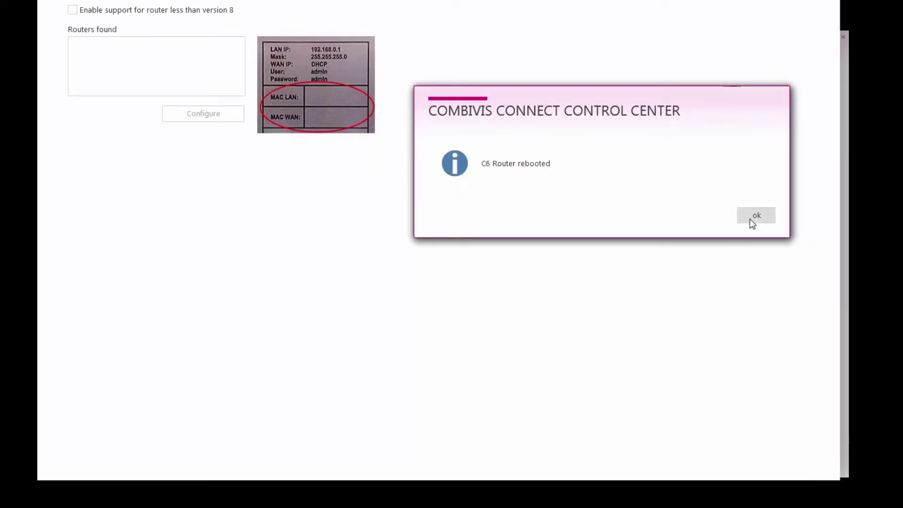
Connect the VPN to KEB C6 Router E2 under Customer A > Devices
{"action": "left_click", "coordinate": [753, 217]}
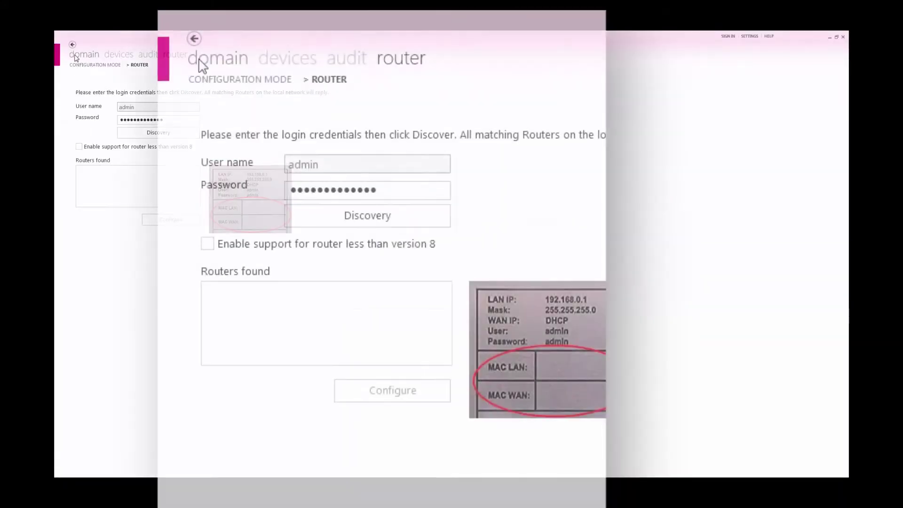
{"action": "left_click", "coordinate": [75, 55]}
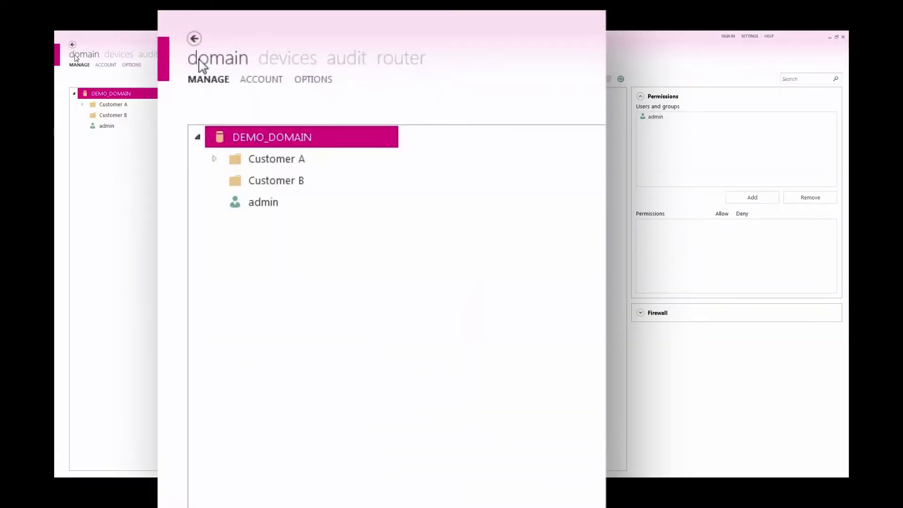
{"action": "left_click", "coordinate": [82, 104]}
{"action": "left_click", "coordinate": [91, 137]}
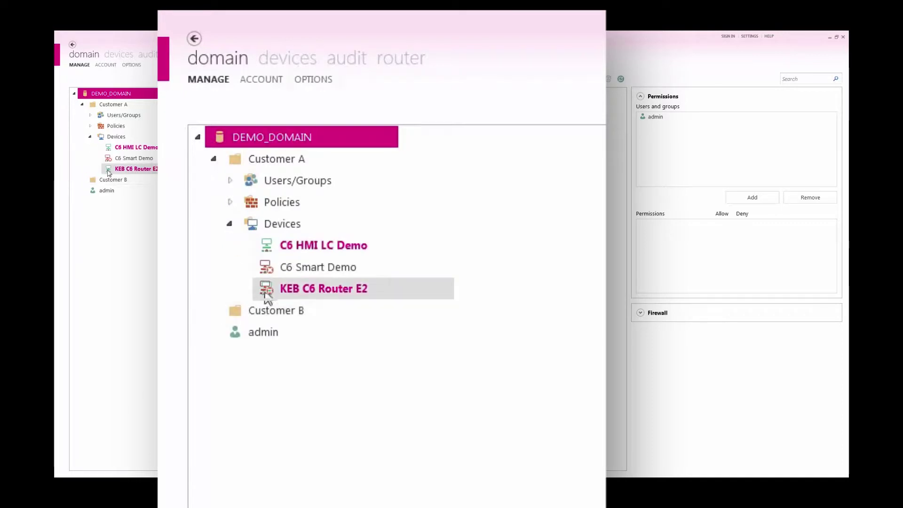
{"action": "left_click", "coordinate": [168, 169]}
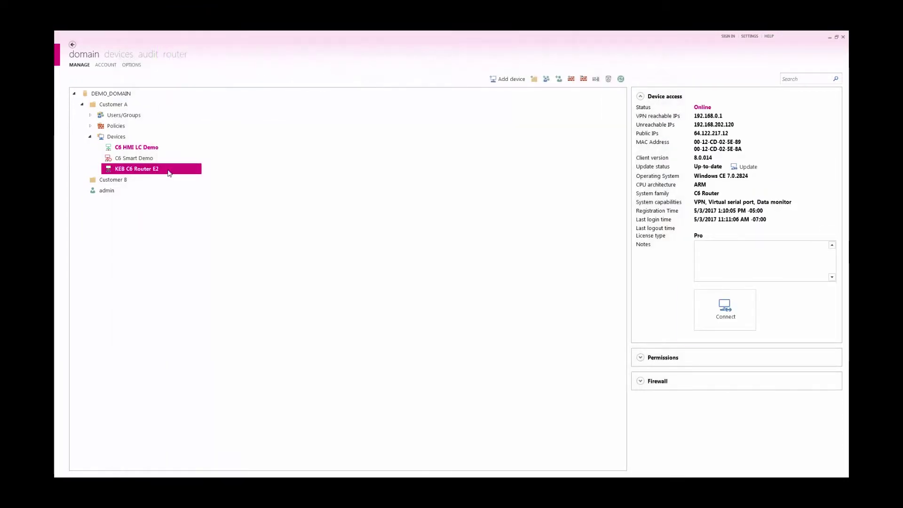
{"action": "left_click", "coordinate": [737, 317]}
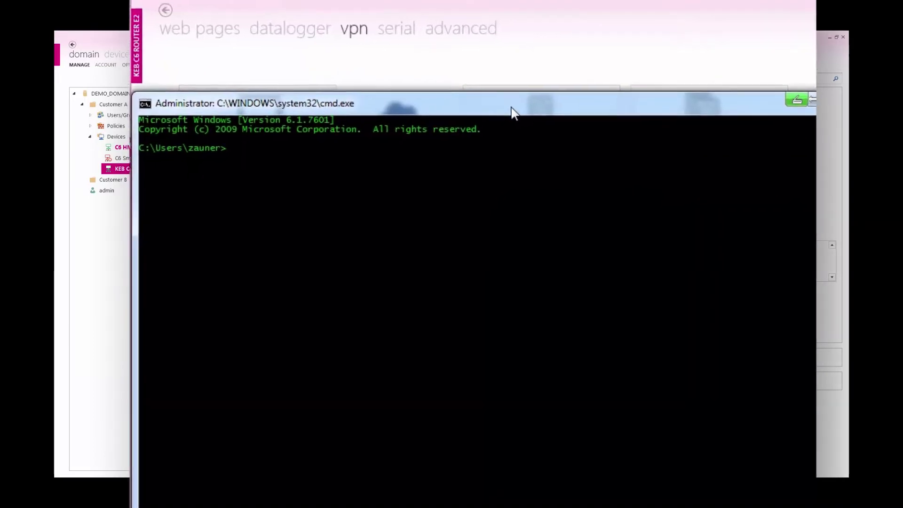
Run 'ping 192.168.0.5' in Command Prompt
{"action": "type", "text": "pin"}
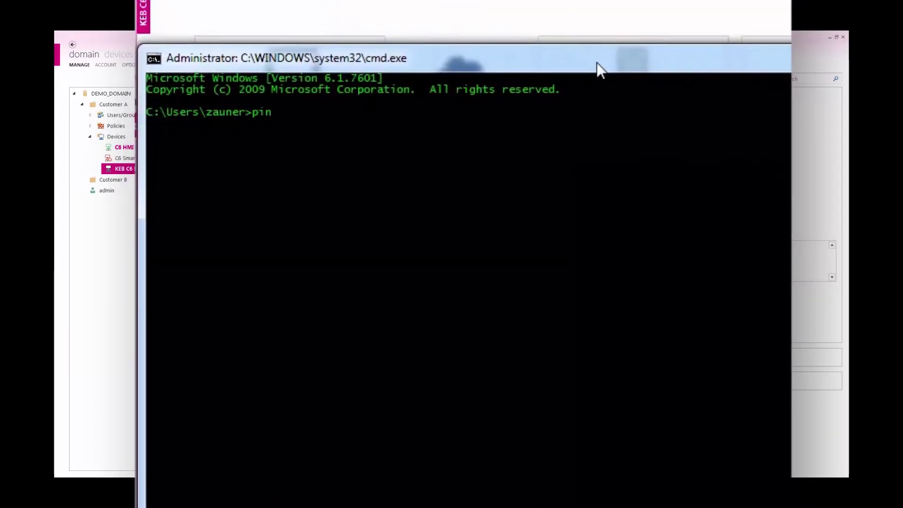
{"action": "type", "text": "g 192.1"}
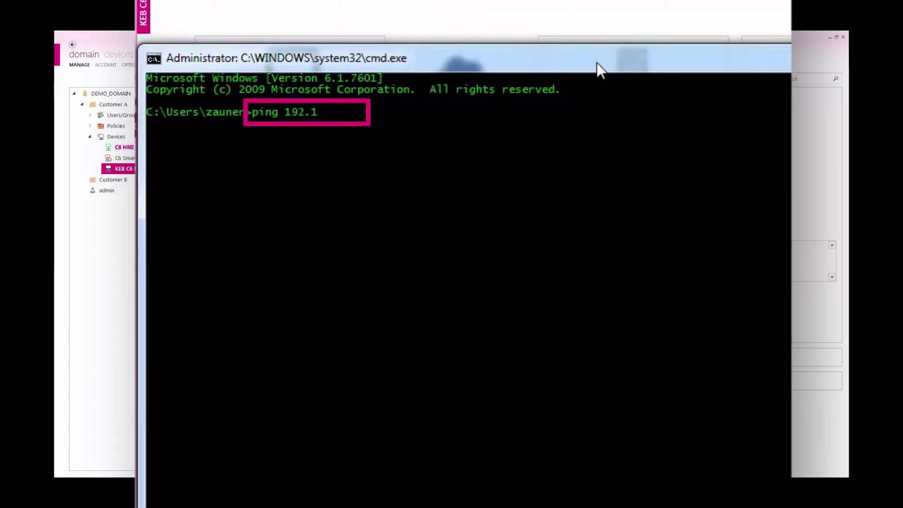
{"action": "type", "text": "68.0.5"}
{"action": "key", "text": "Return"}
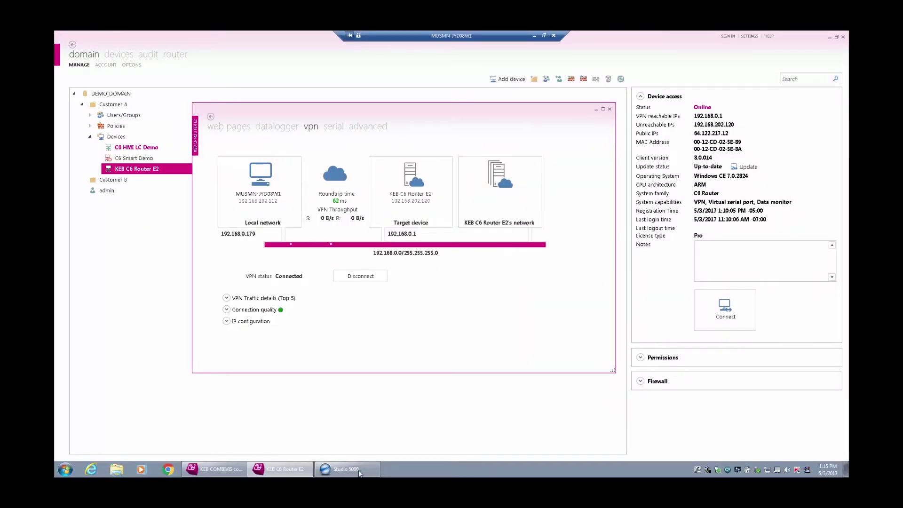
Open the recent CompactLogix_DataTypes project in Studio 5000 and browse controllers with Who Active
{"action": "left_click", "coordinate": [358, 471]}
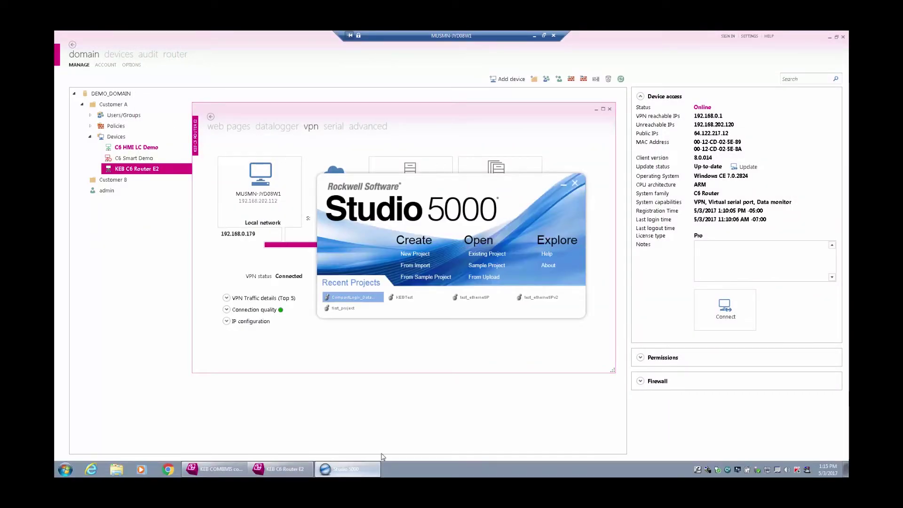
{"action": "left_click", "coordinate": [350, 297]}
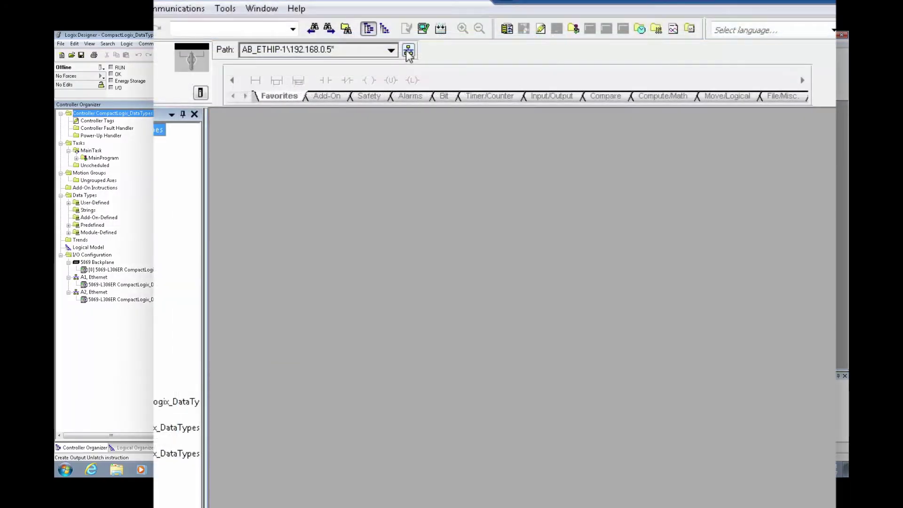
{"action": "left_click", "coordinate": [293, 67]}
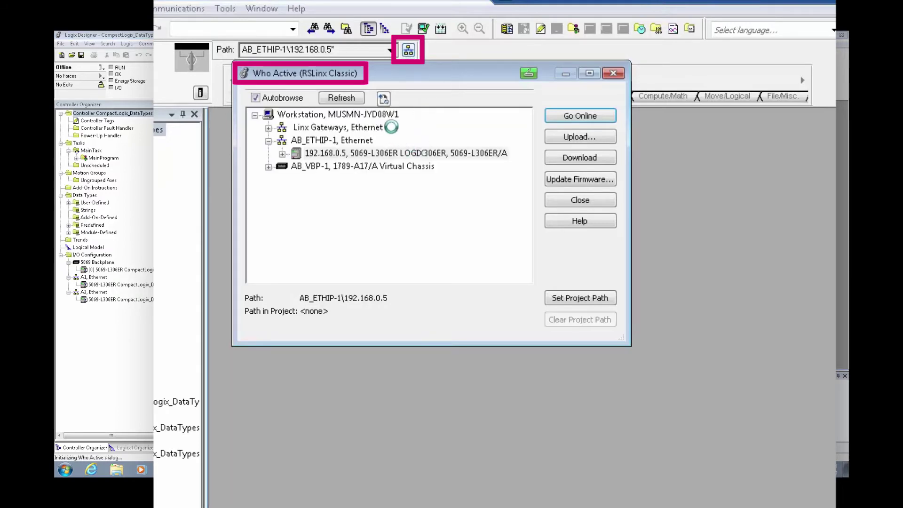
Download the project to the controller at 192.168.0.5, return to Remote Run, and open DINTCounting
{"action": "left_click", "coordinate": [385, 99]}
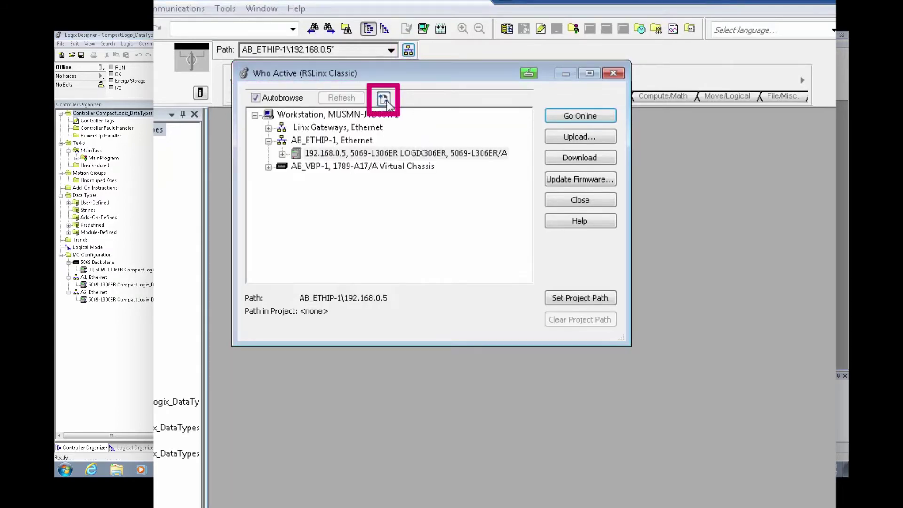
{"action": "left_click", "coordinate": [439, 154]}
{"action": "left_click", "coordinate": [587, 158]}
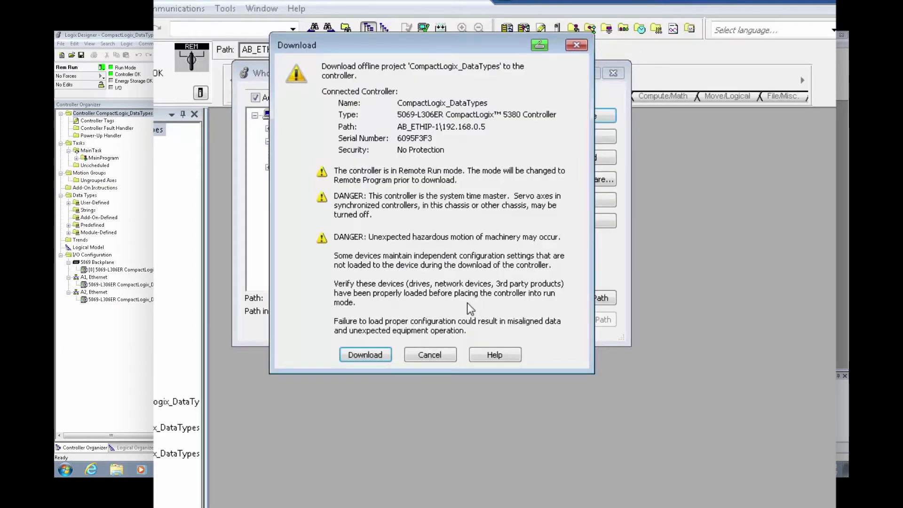
{"action": "left_click", "coordinate": [371, 354]}
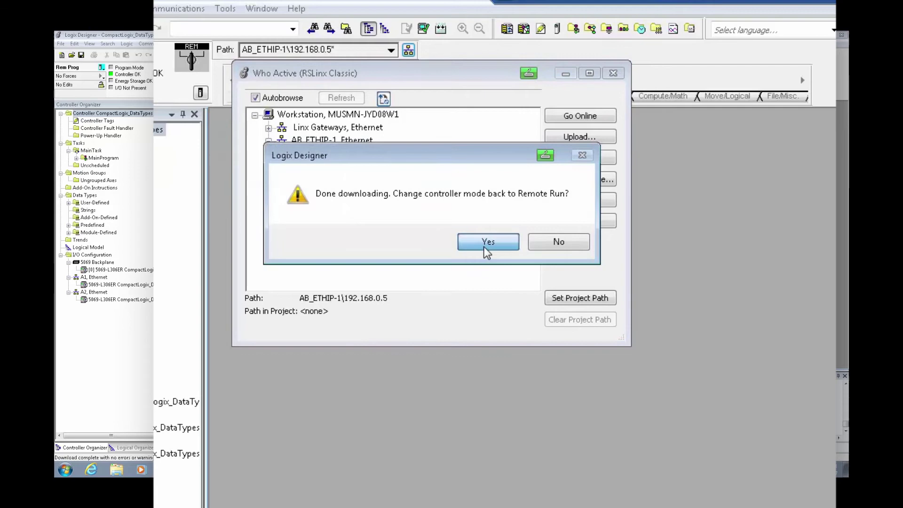
{"action": "left_click", "coordinate": [487, 242]}
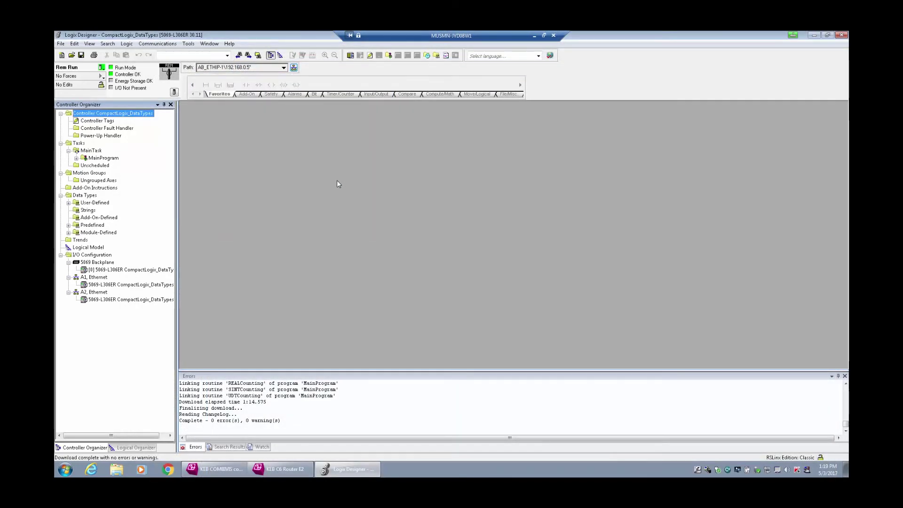
{"action": "left_click", "coordinate": [76, 158]}
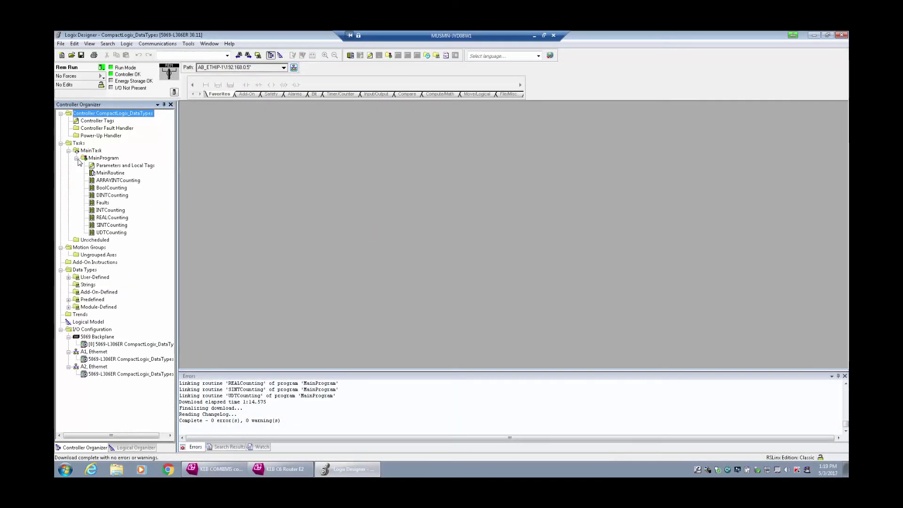
{"action": "double_click", "coordinate": [112, 195]}
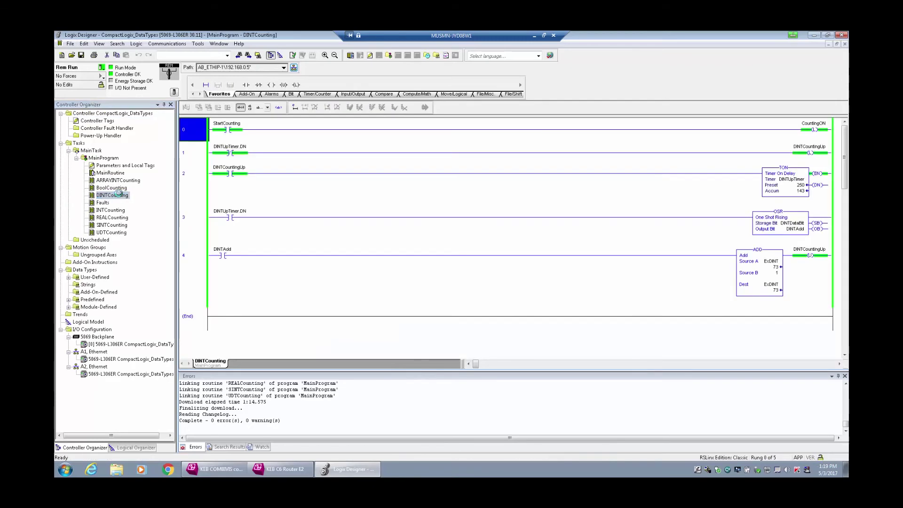